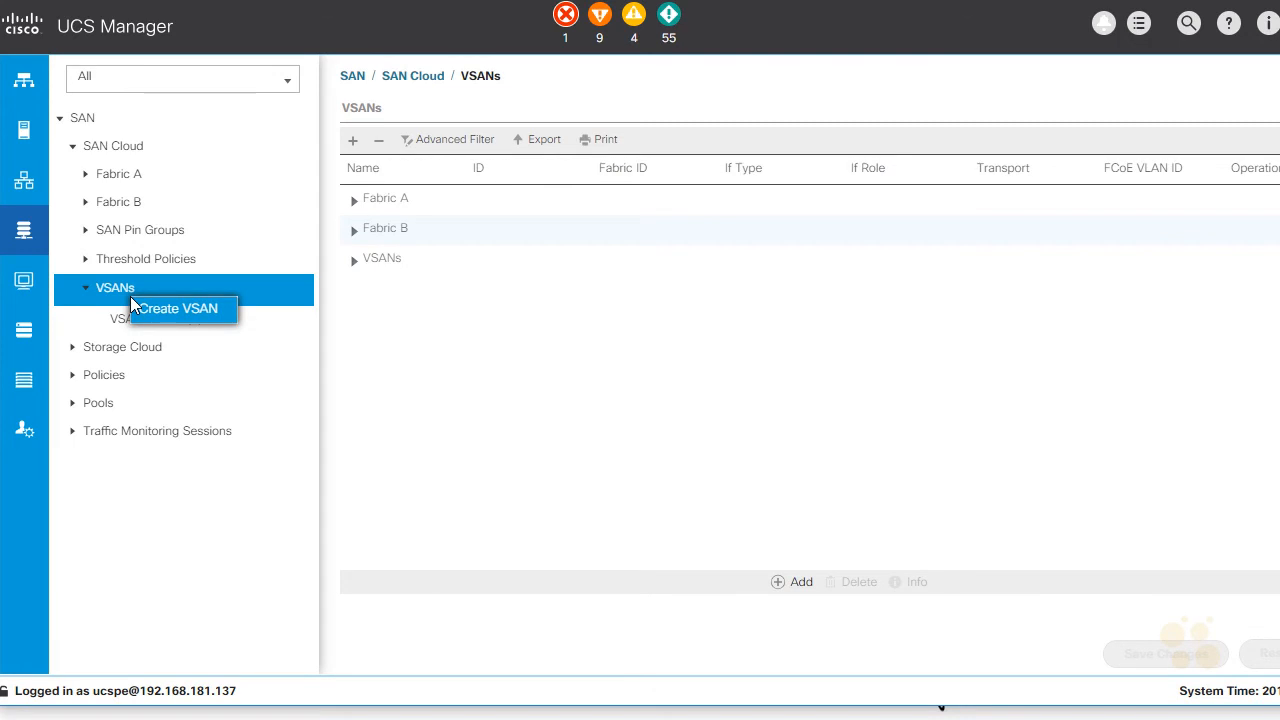
Step: Start a new VSAN under the SAN Cloud's VSANs, name it VSAN10 and set its VSAN ID to 10
{"action": "left_click", "coordinate": [148, 318]}
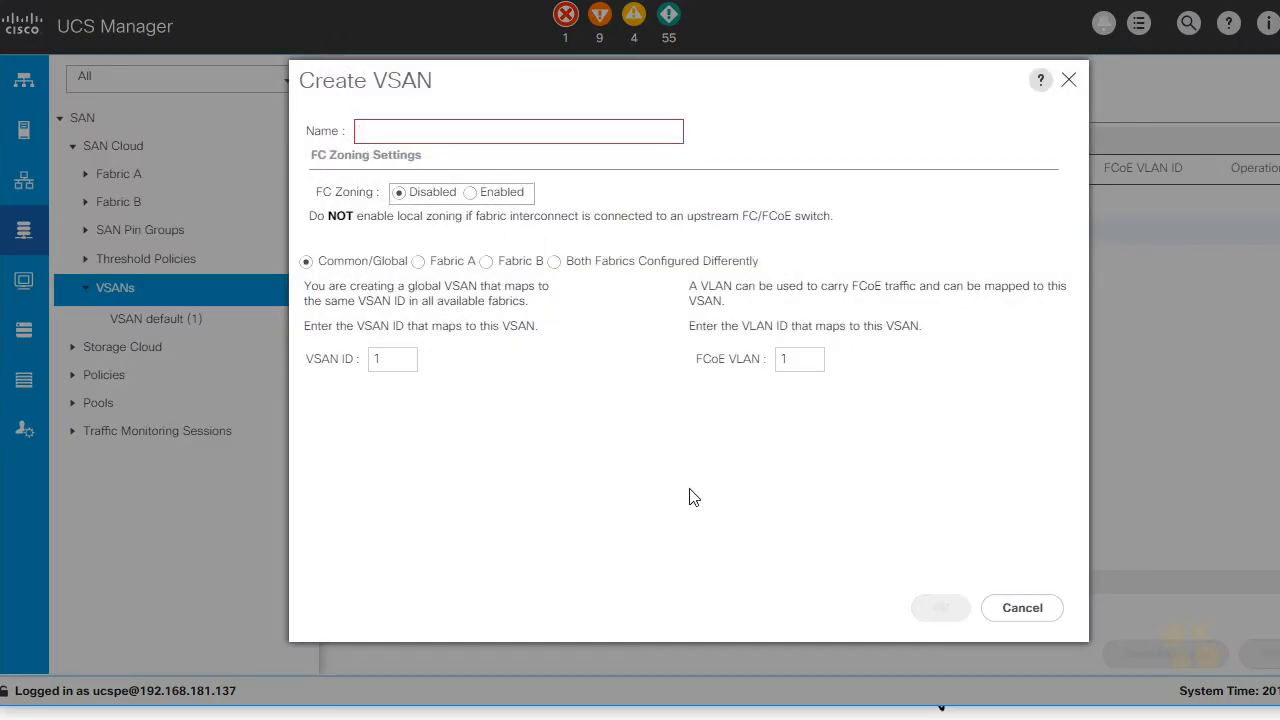
{"action": "type", "text": "VSAN10"}
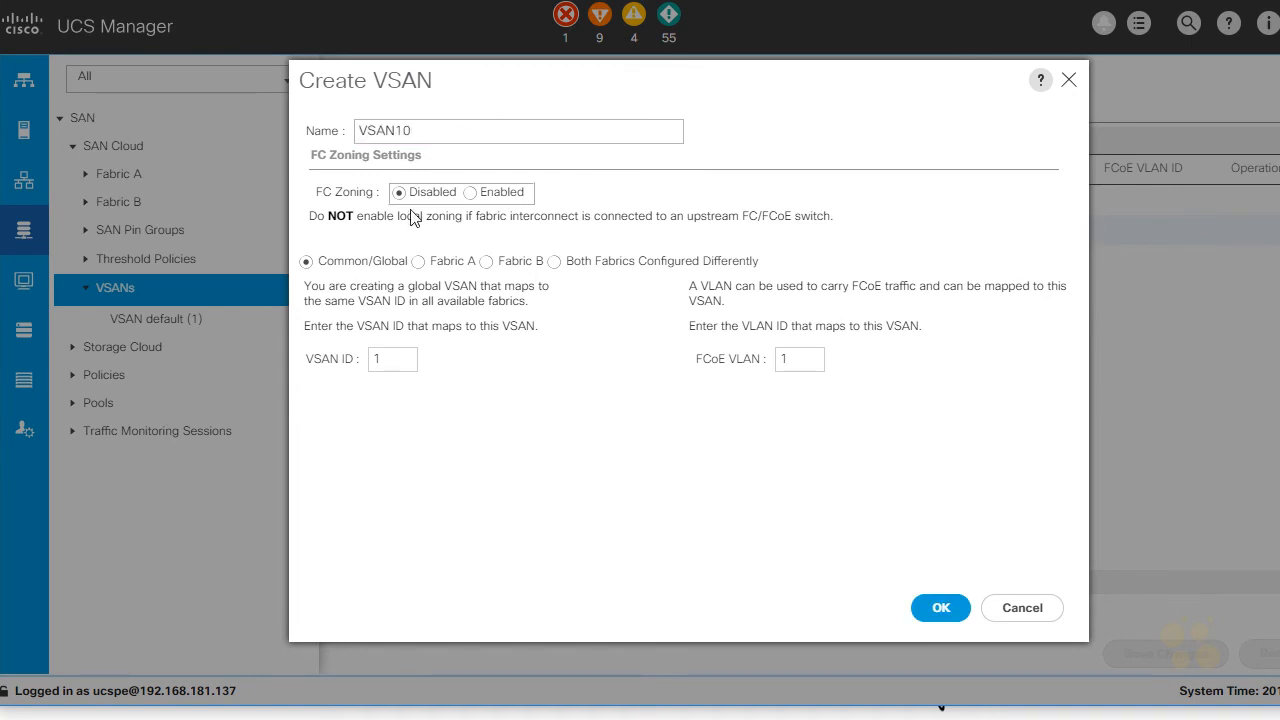
{"action": "left_click", "coordinate": [388, 359]}
{"action": "type", "text": "0"}
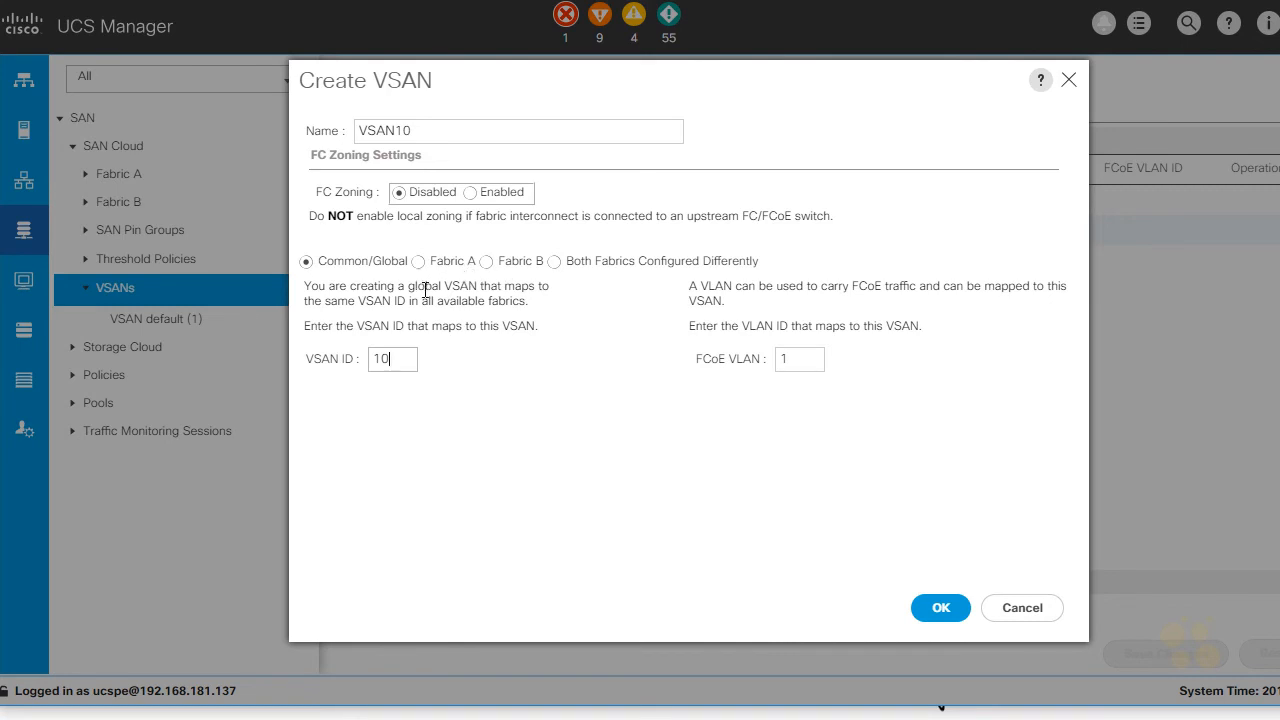
{"action": "double_click", "coordinate": [374, 360]}
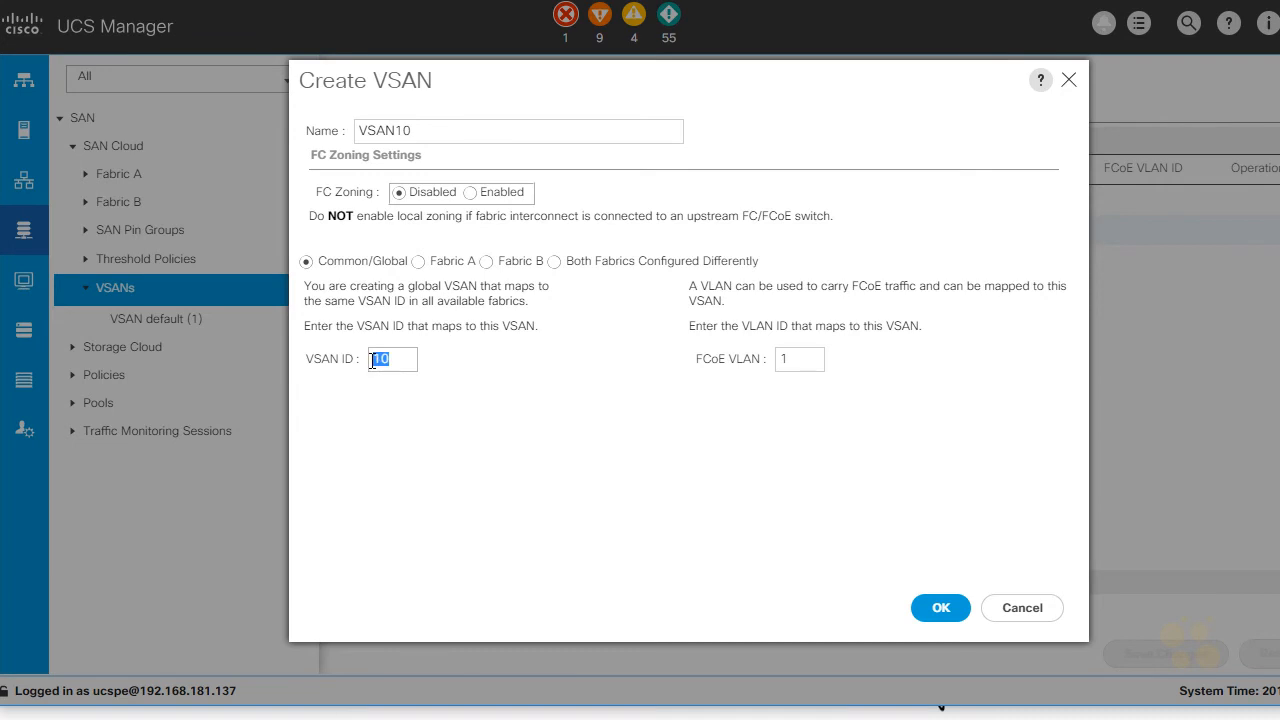
{"action": "left_click", "coordinate": [477, 343]}
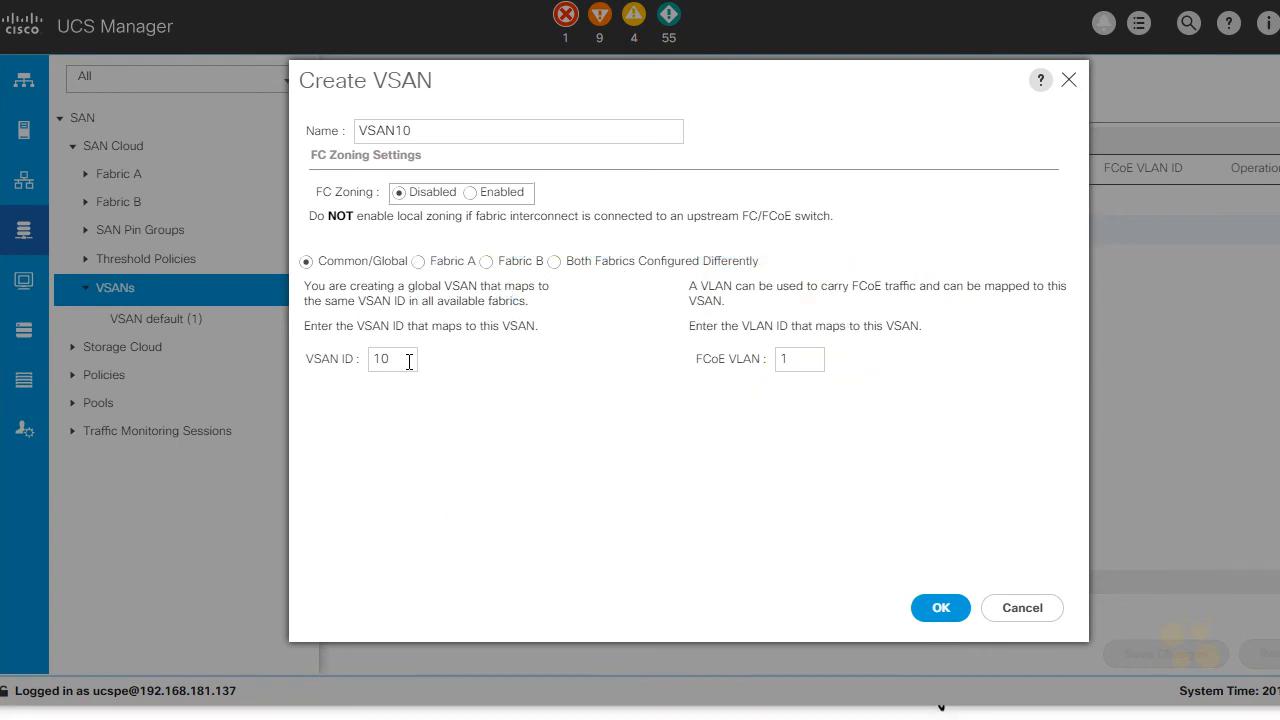
Step: Restrict the new VSAN to Fabric A and enter 10 as its VSAN ID
{"action": "left_click", "coordinate": [420, 262]}
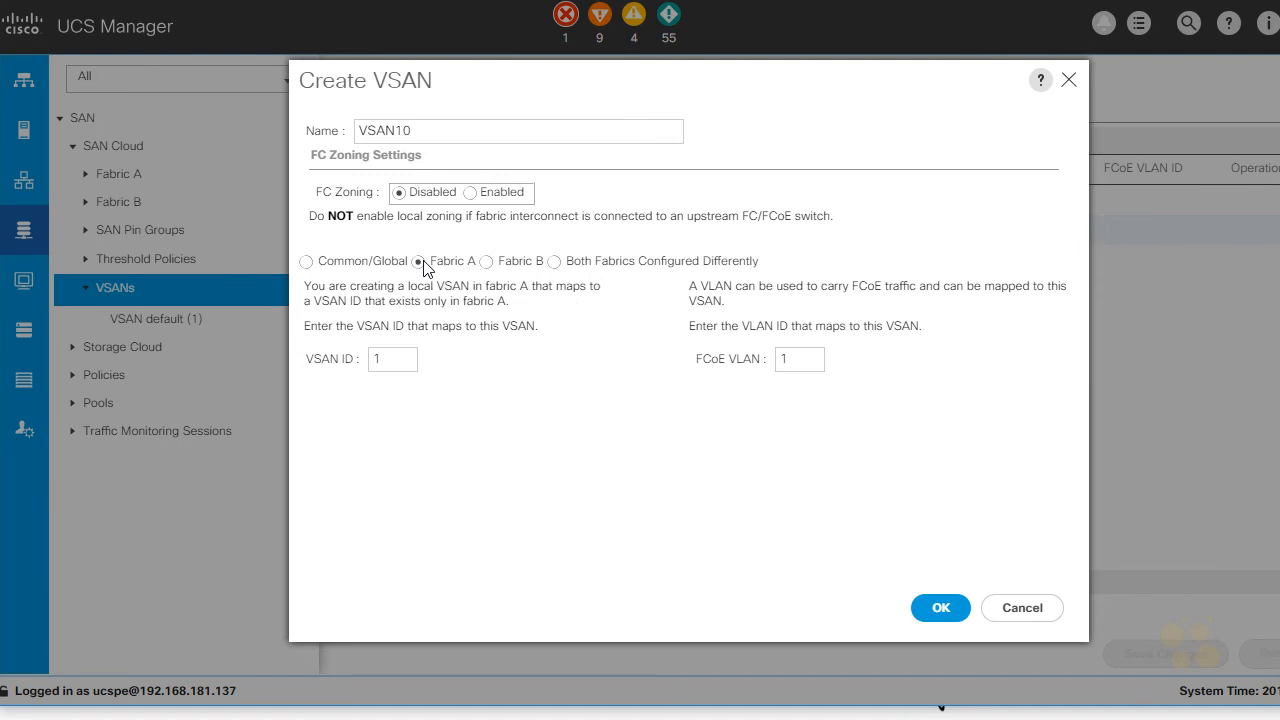
{"action": "left_click", "coordinate": [378, 359]}
{"action": "type", "text": "0"}
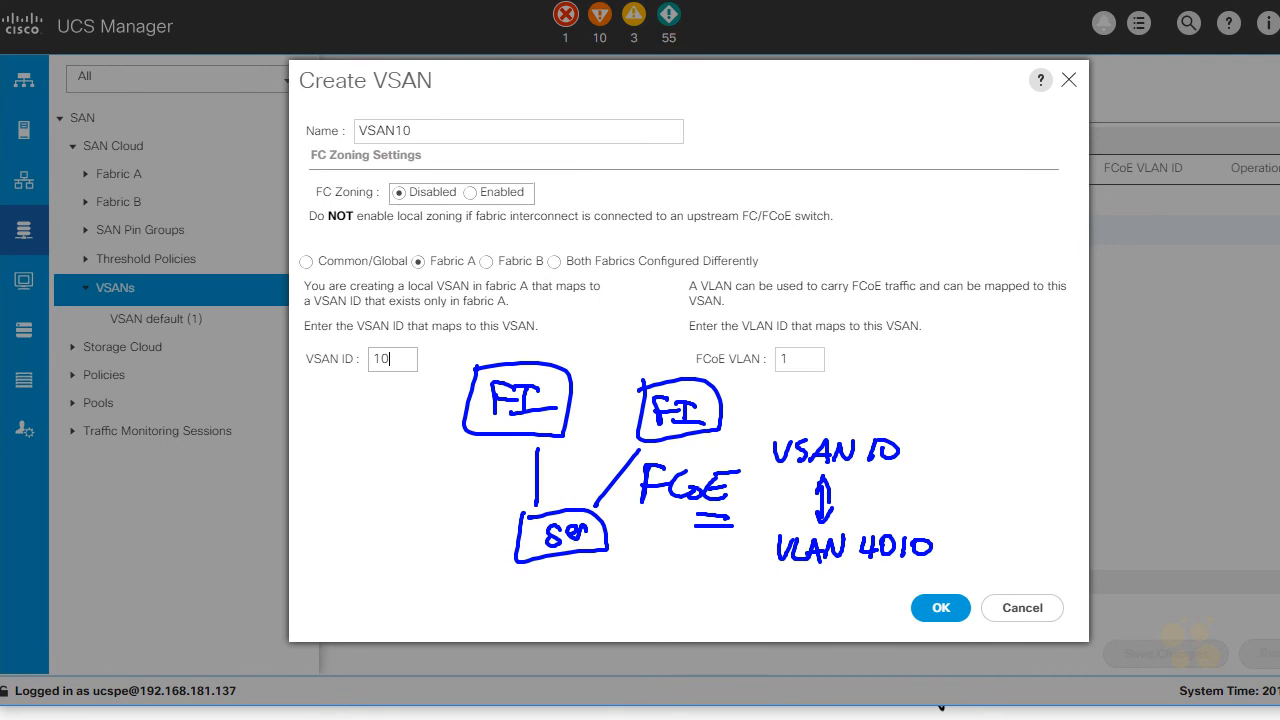
Step: Map the Fabric A VSAN to FCoE VLAN 4010 and create it
{"action": "left_click", "coordinate": [796, 358]}
{"action": "left_click_drag", "start_coordinate": [796, 358], "coordinate": [766, 366]}
{"action": "type", "text": "4010"}
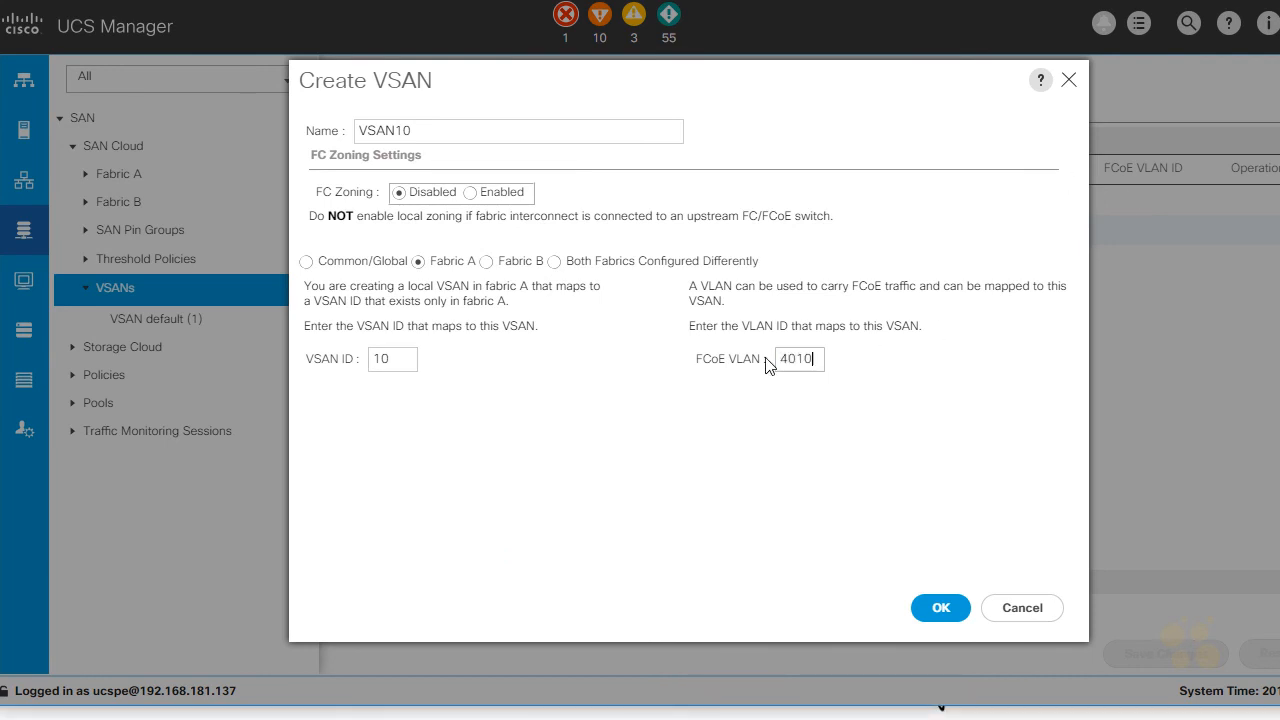
{"action": "left_click", "coordinate": [940, 608]}
{"action": "left_click", "coordinate": [800, 400]}
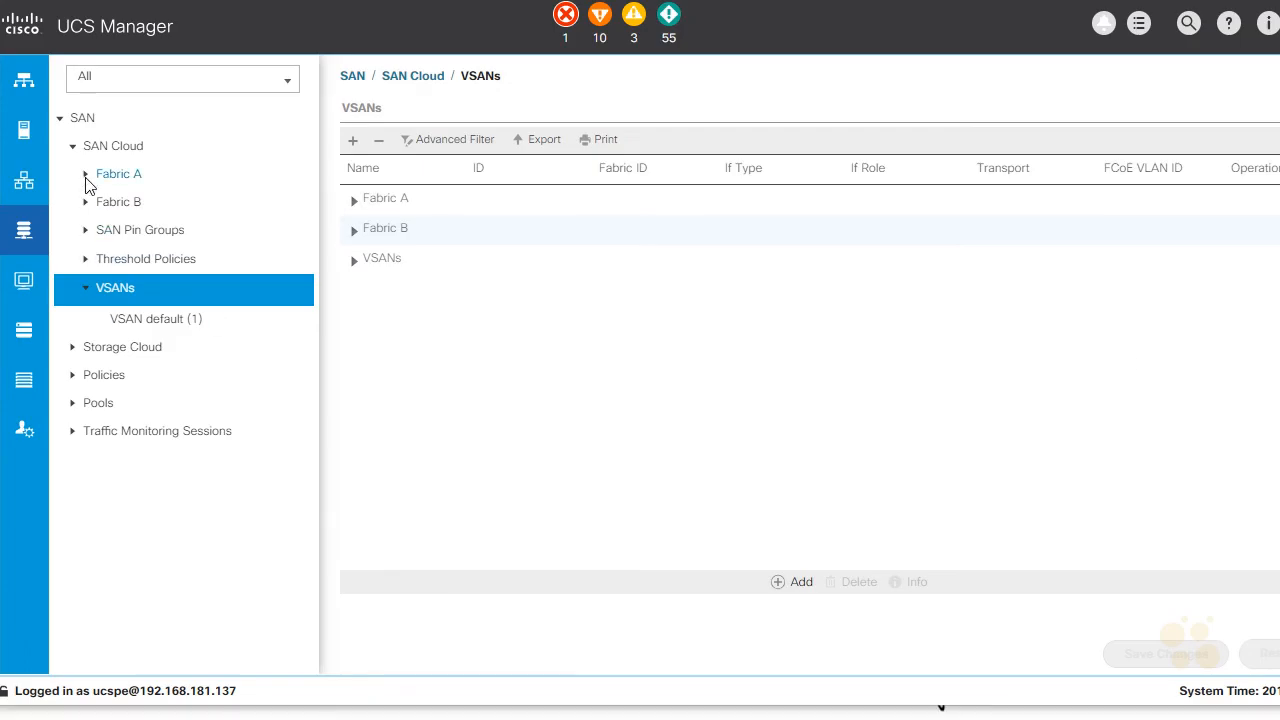
Step: Expand Fabric A and Fabric B in the SAN Cloud tree to check the VSANs under each fabric
{"action": "left_click", "coordinate": [85, 175]}
{"action": "left_click", "coordinate": [98, 315]}
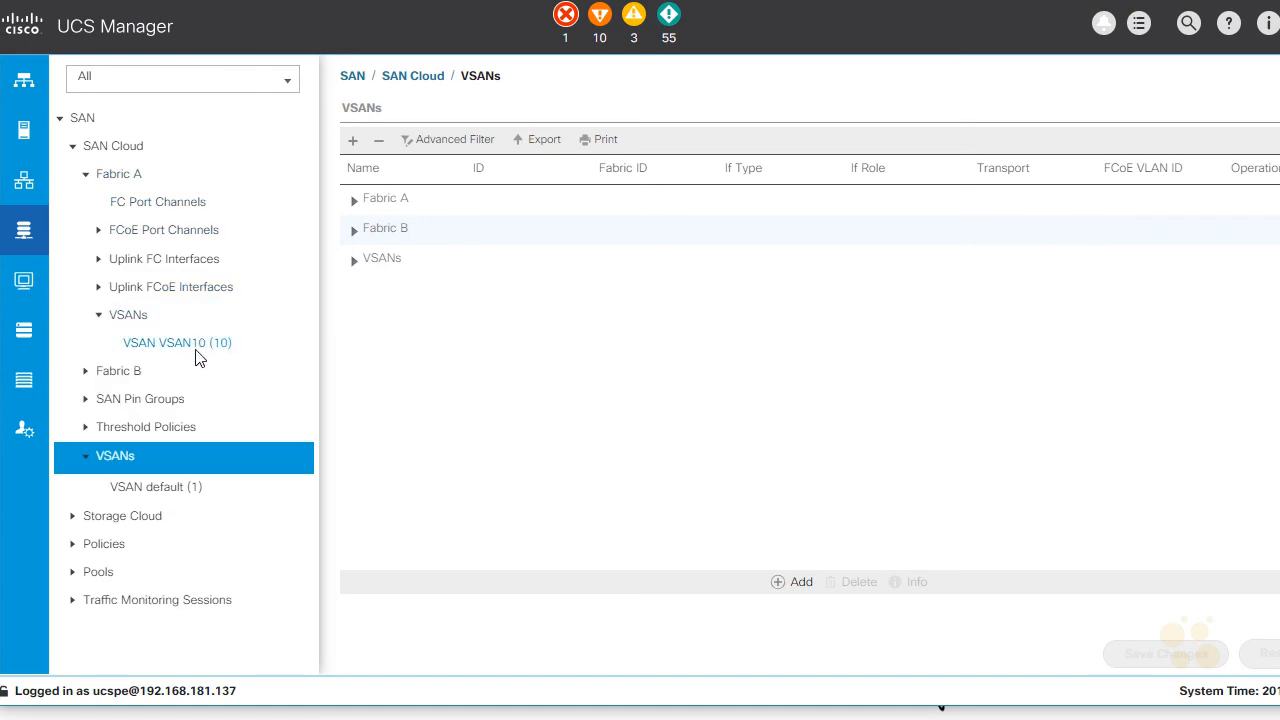
{"action": "left_click", "coordinate": [86, 371]}
{"action": "left_click", "coordinate": [97, 512]}
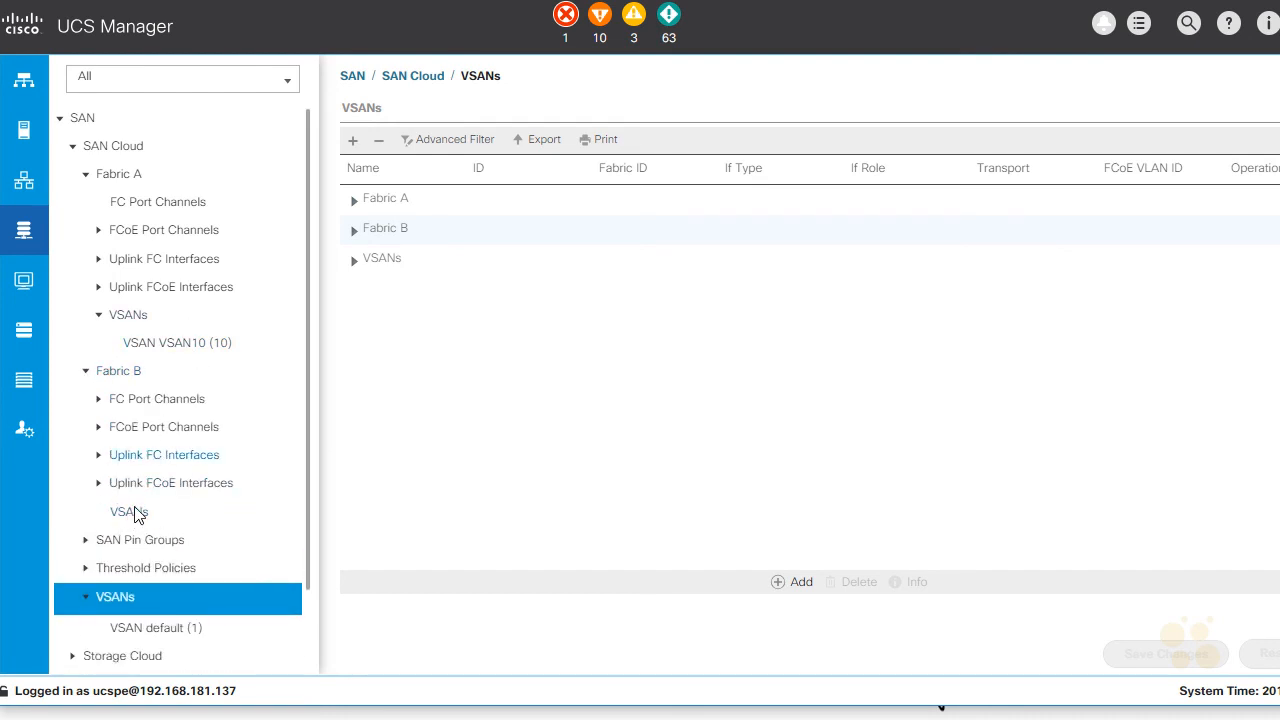
Step: Start a new VSAN from Fabric B's VSANs and name it VSAN20
{"action": "right_click", "coordinate": [135, 516]}
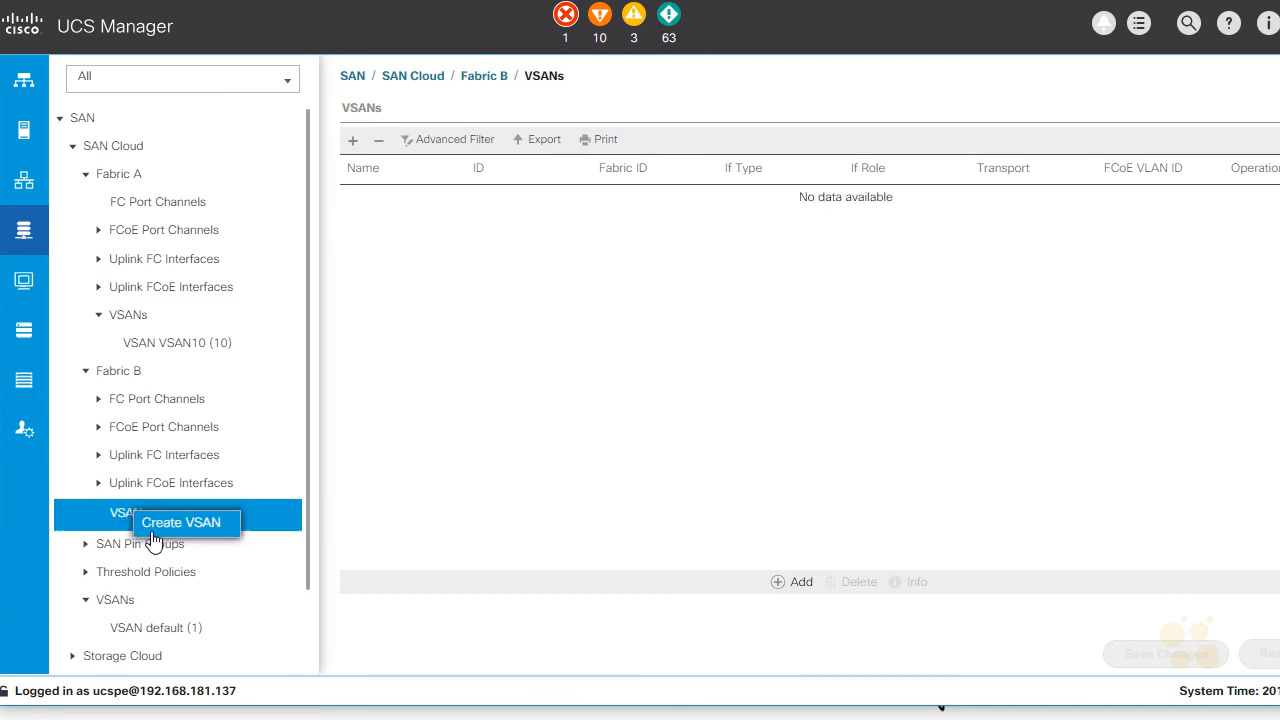
{"action": "left_click", "coordinate": [162, 527]}
{"action": "left_click", "coordinate": [420, 134]}
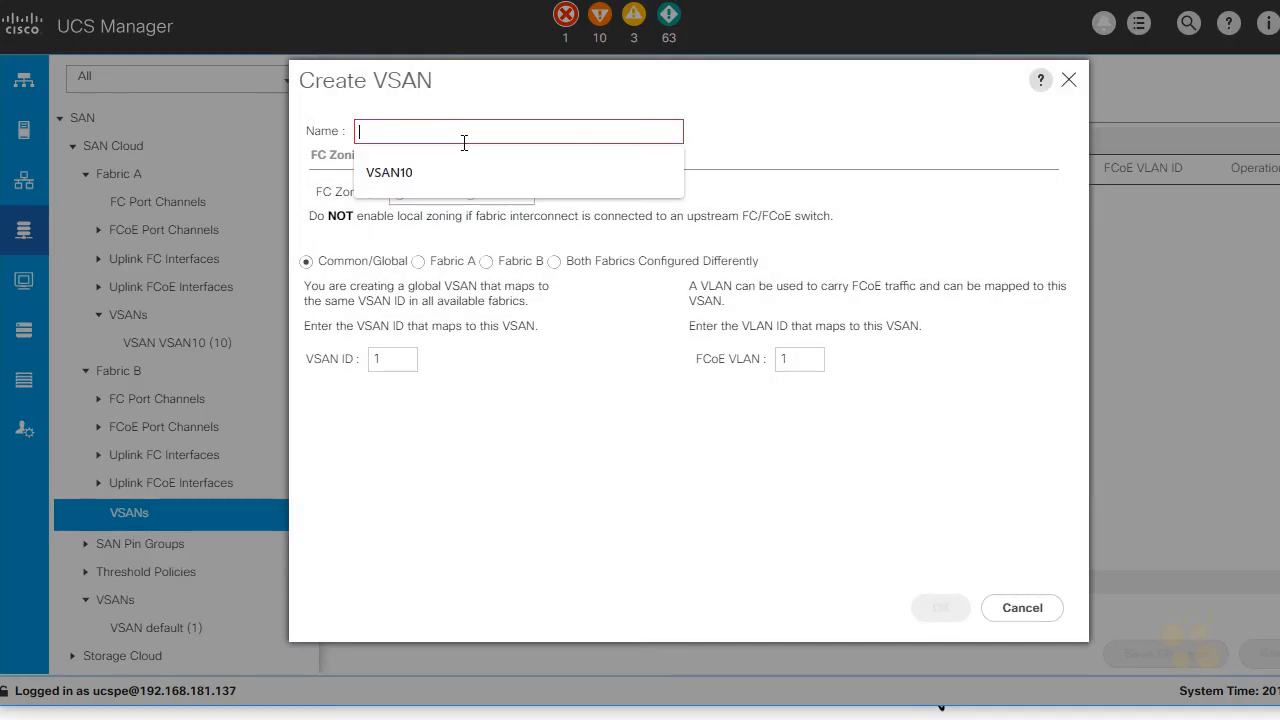
{"action": "type", "text": "VSAN20"}
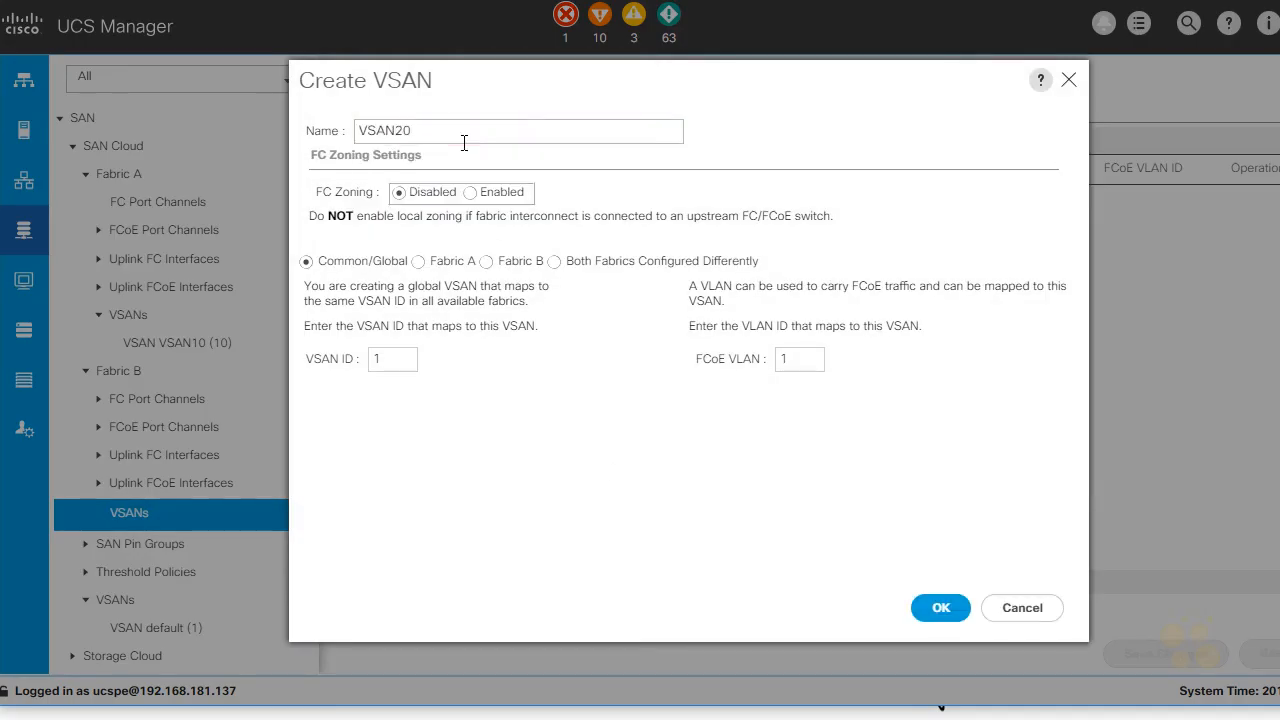
Step: Restrict VSAN20 to Fabric B and set its VSAN ID to 20
{"action": "left_click", "coordinate": [487, 262]}
{"action": "left_click_drag", "start_coordinate": [395, 362], "coordinate": [326, 368]}
{"action": "type", "text": "20"}
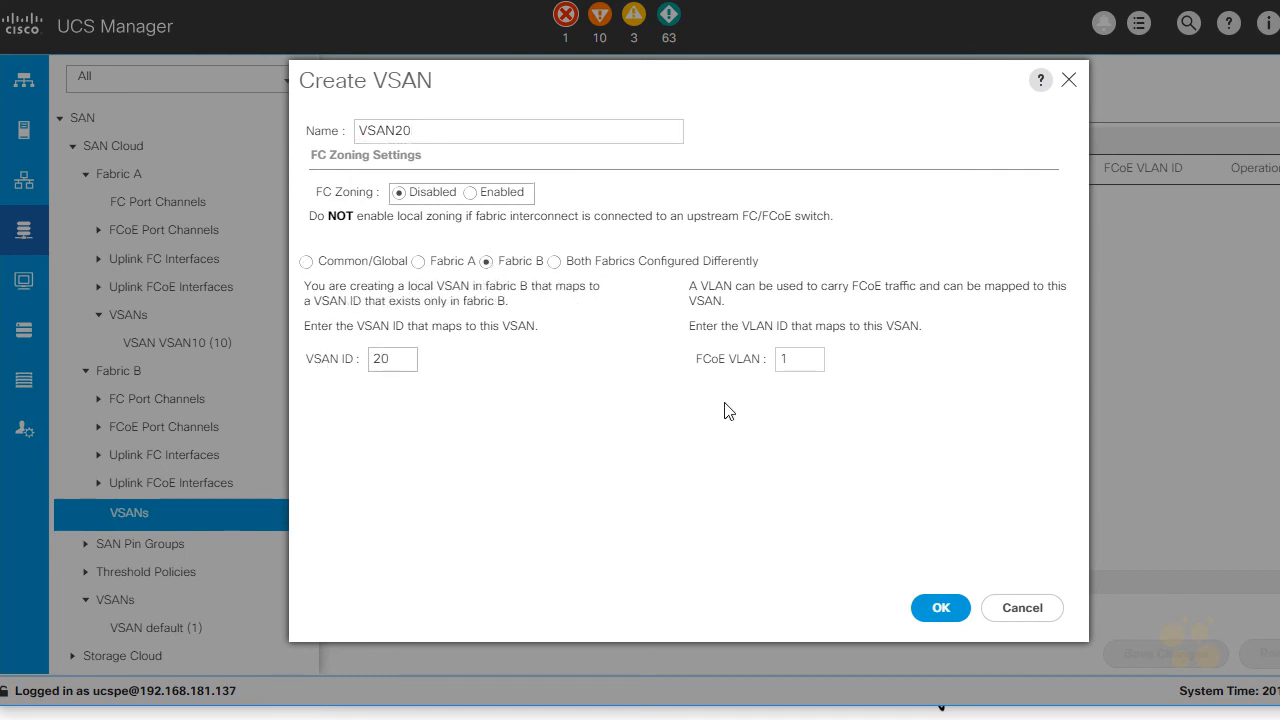
Step: Map VSAN20 to FCoE VLAN 4020 and create it
{"action": "double_click", "coordinate": [791, 362]}
{"action": "type", "text": "4020"}
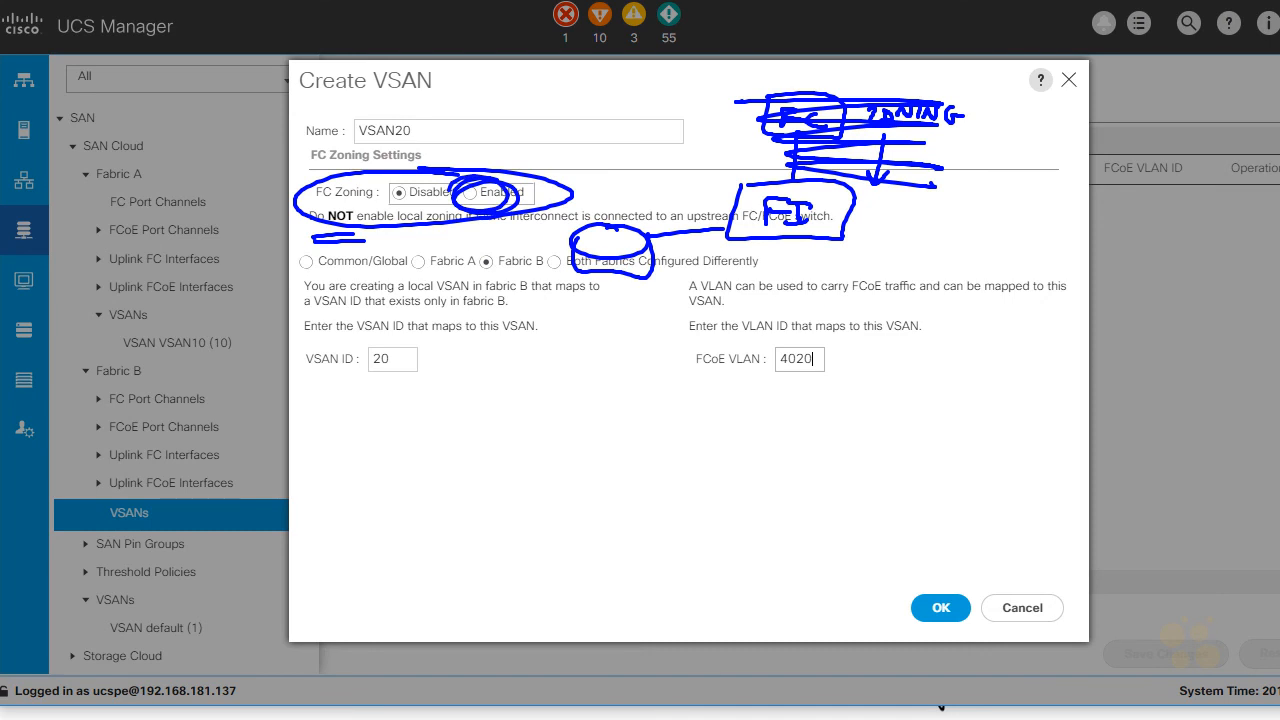
{"action": "left_click", "coordinate": [940, 610]}
{"action": "left_click", "coordinate": [808, 404]}
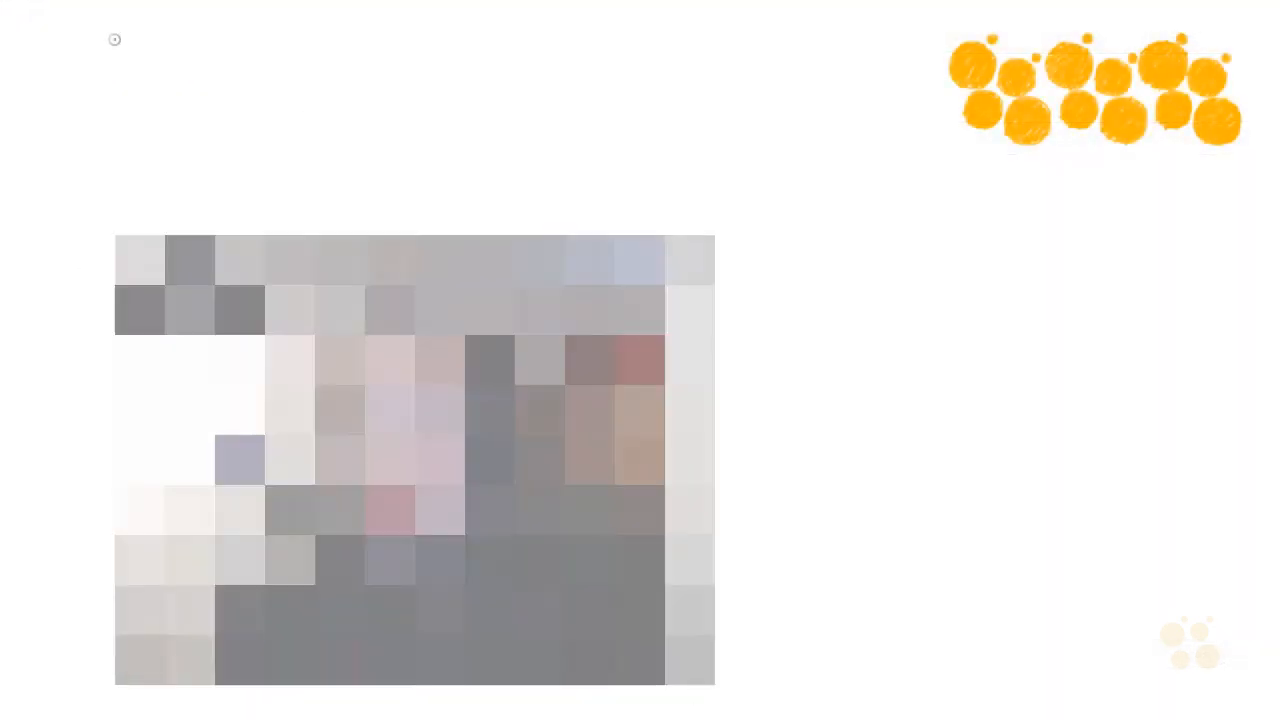
{"action": "mouse_move", "coordinate": [114, 39]}
{"action": "left_mouse_down"}
{"action": "mouse_move", "coordinate": [169, 34]}
{"action": "mouse_move", "coordinate": [206, 52]}
{"action": "mouse_move", "coordinate": [280, 35]}
{"action": "left_mouse_up"}
{"action": "mouse_move", "coordinate": [180, 131]}
{"action": "left_mouse_down"}
{"action": "mouse_move", "coordinate": [392, 135]}
{"action": "mouse_move", "coordinate": [452, 118]}
{"action": "mouse_move", "coordinate": [490, 147]}
{"action": "left_mouse_up"}
{"action": "left_click_drag", "start_coordinate": [210, 179], "coordinate": [366, 205]}
{"action": "mouse_move", "coordinate": [438, 184]}
{"action": "left_mouse_down"}
{"action": "mouse_move", "coordinate": [522, 200]}
{"action": "mouse_move", "coordinate": [566, 178]}
{"action": "left_mouse_up"}
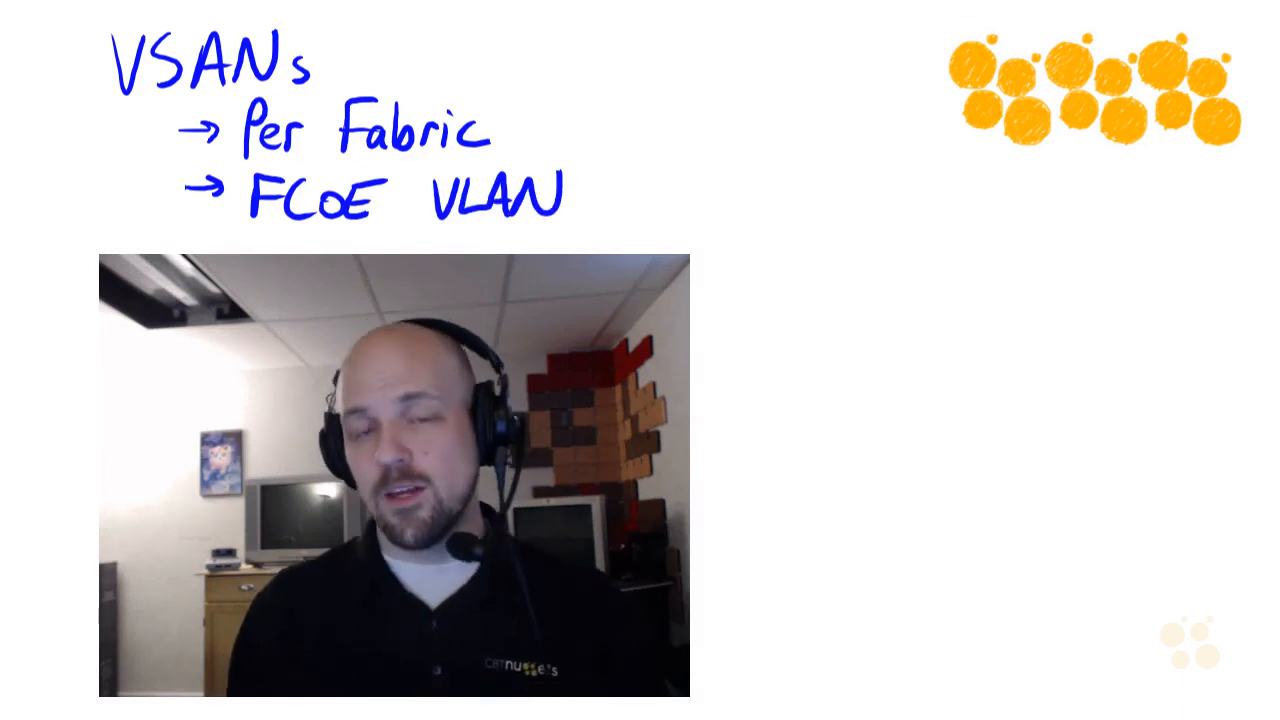